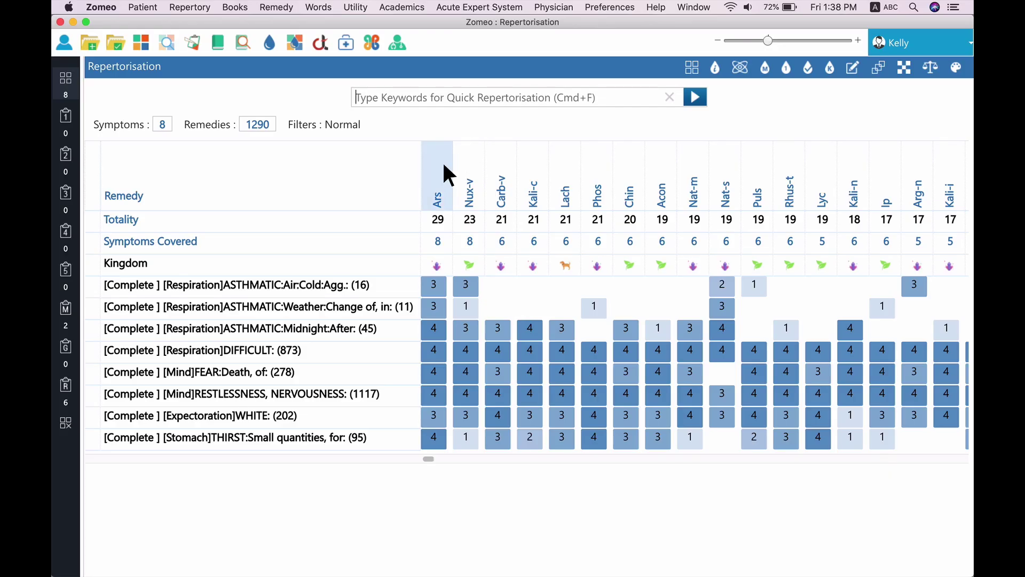
- Open Keynotes from the Ars column header and scroll through the Mind and Guiding Indications sections
right_click(443, 164)
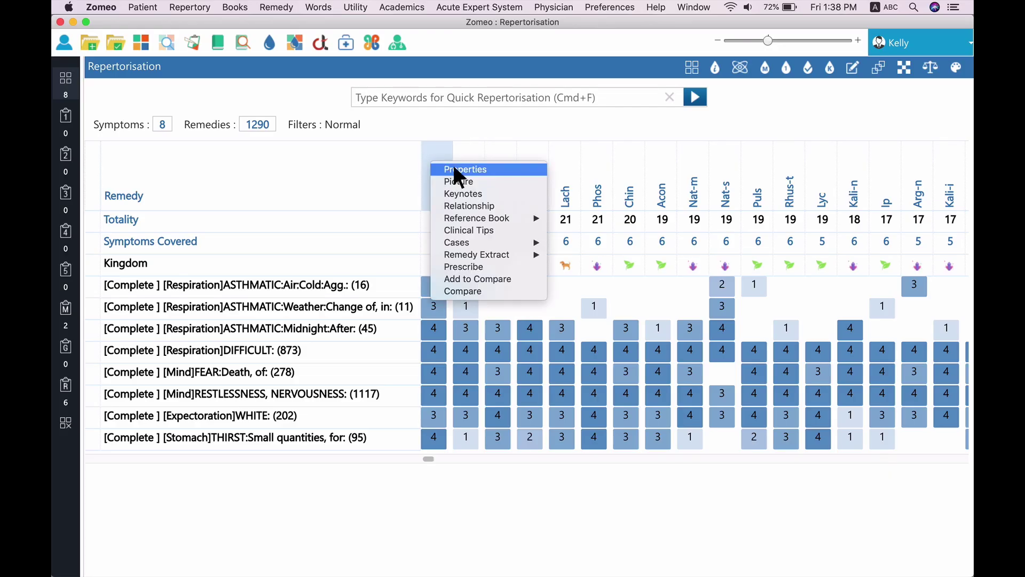
click(525, 194)
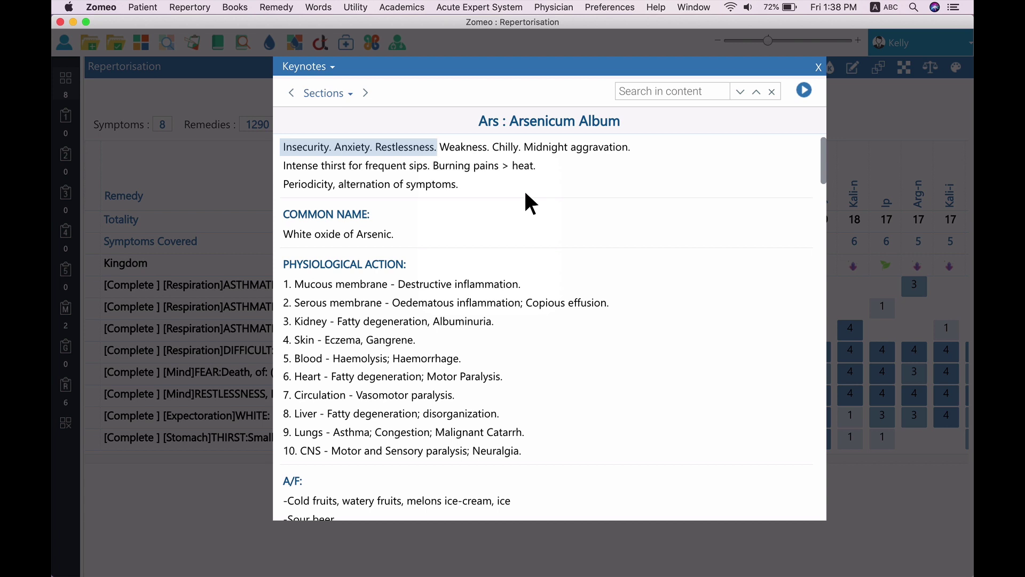
scroll(525, 193, down, 20)
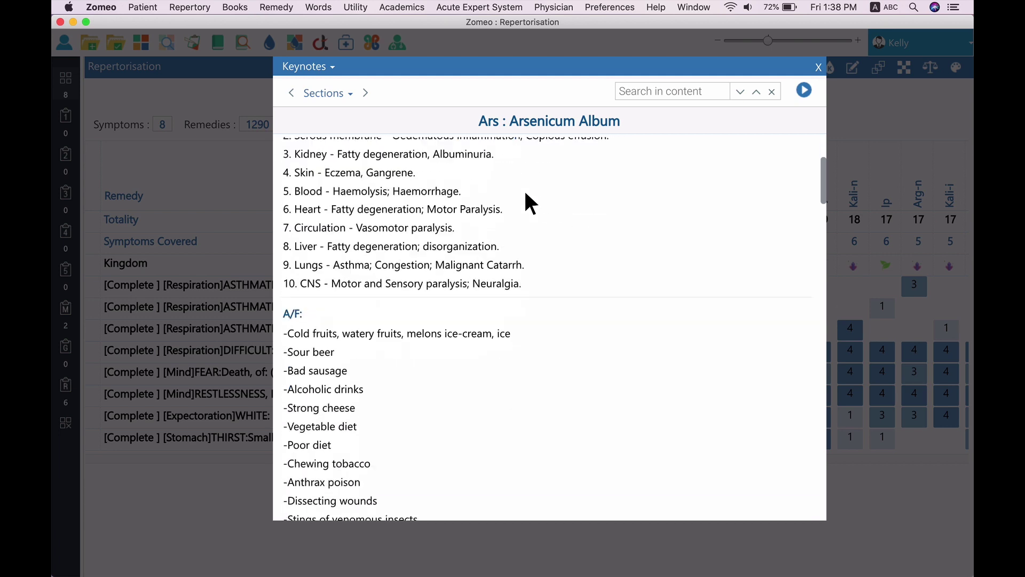
scroll(525, 203, down, 5)
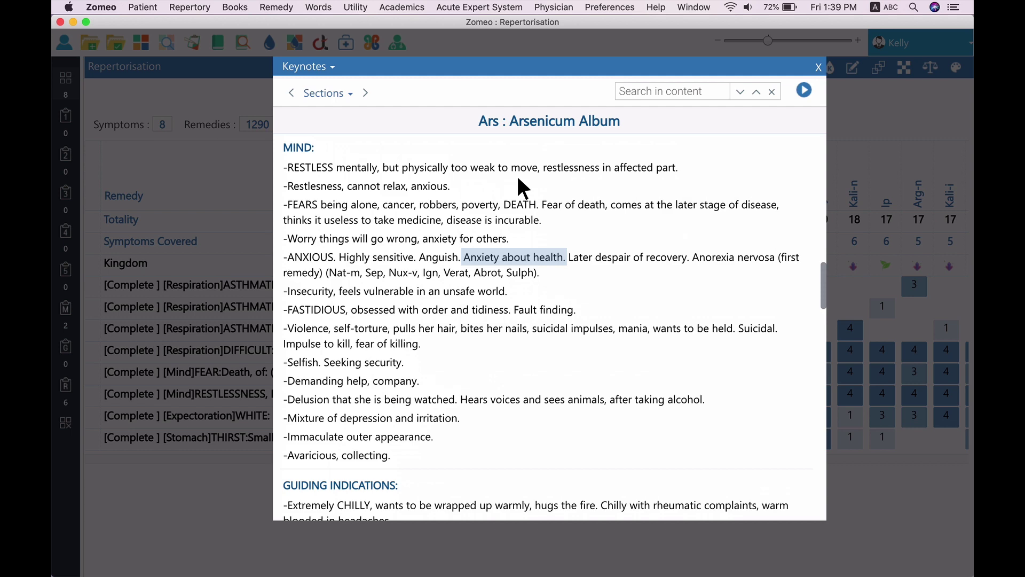
scroll(518, 182, down, 10)
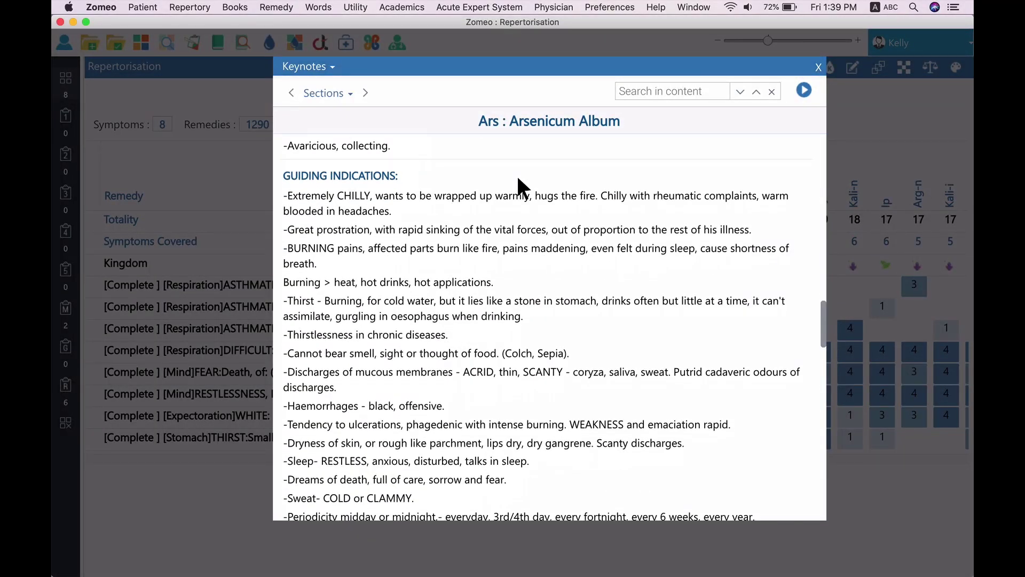
scroll(518, 179, down, 5)
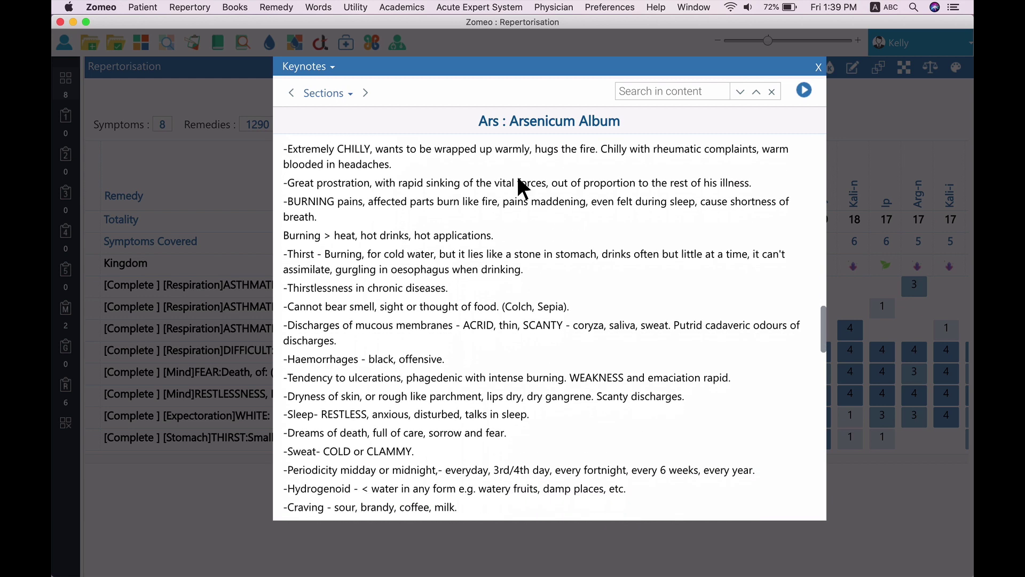
scroll(517, 174, down, 14)
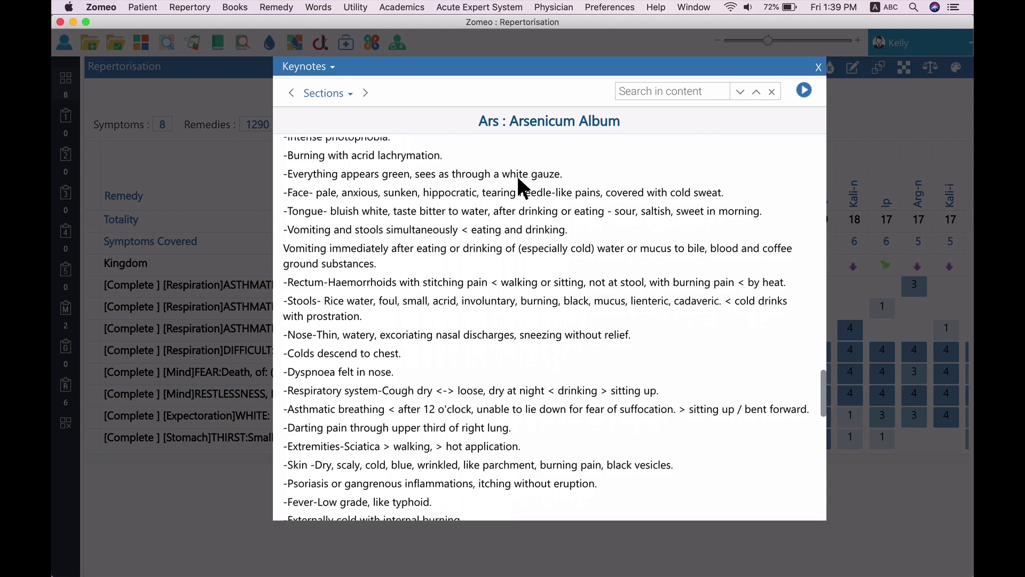
- Close the Ars : Arsenicum Album Keynotes window with Esc to reveal the chart again
key(Escape)
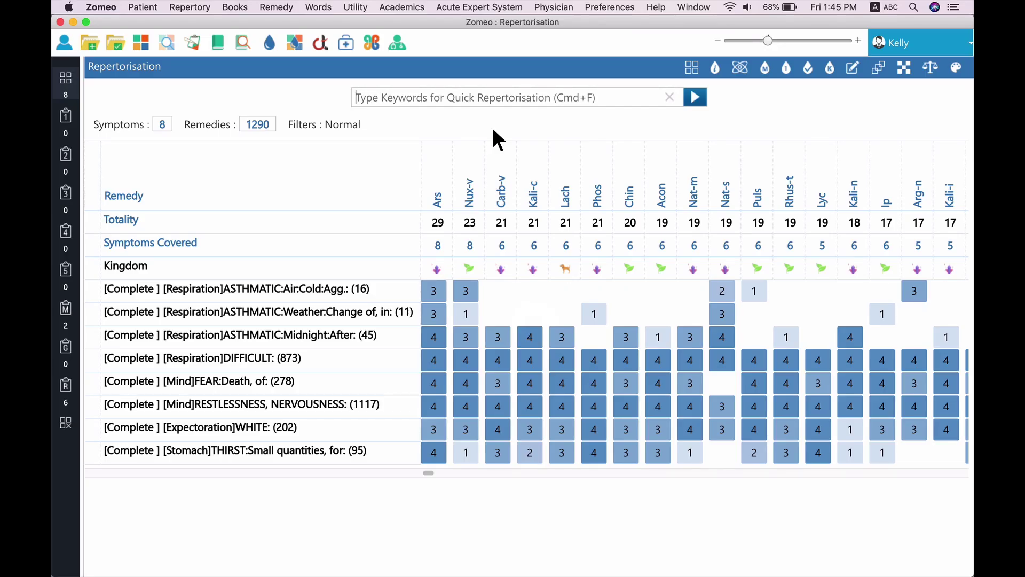
right_click(445, 153)
mouse_move(527, 204)
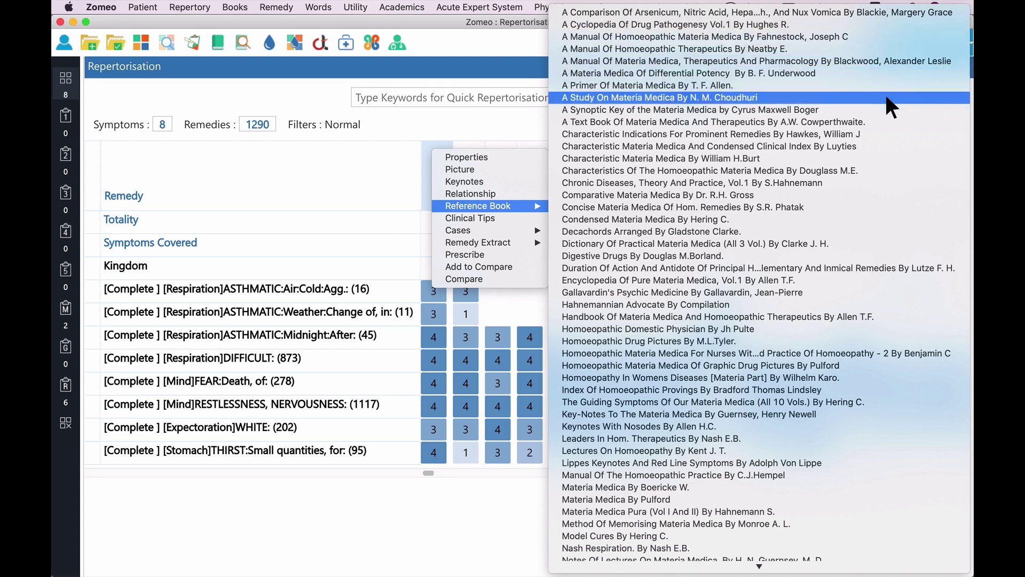
click(887, 147)
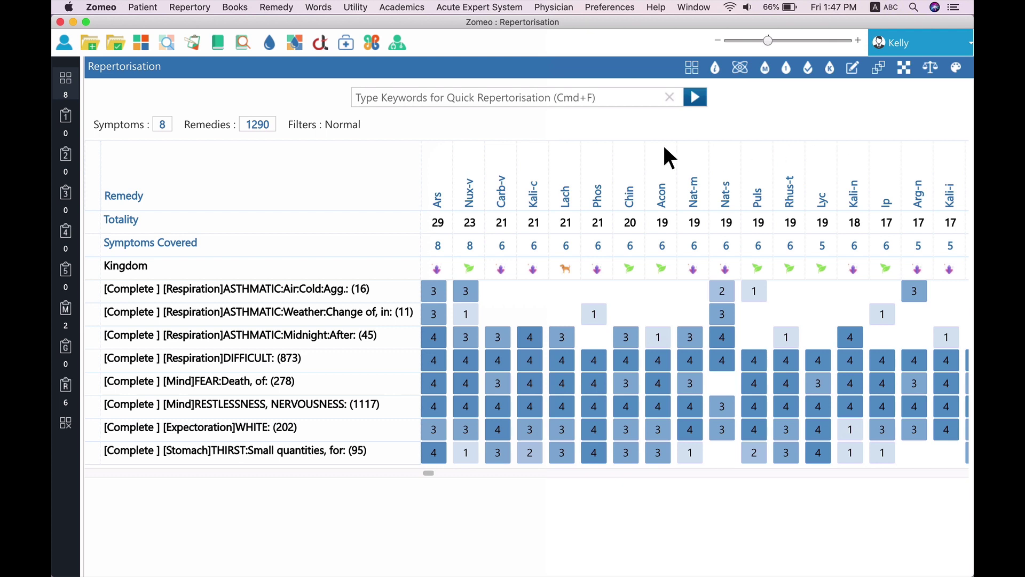
right_click(442, 150)
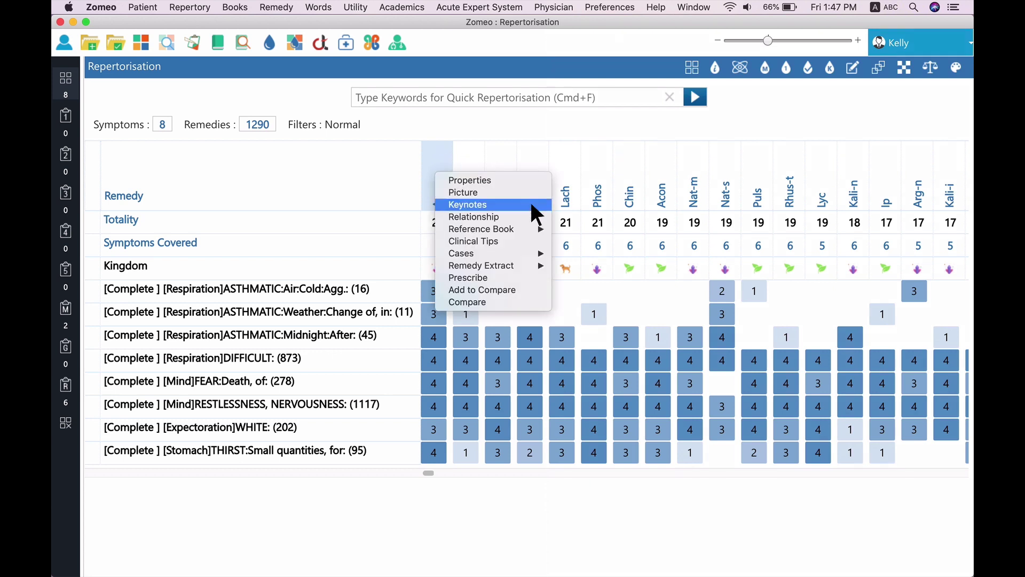
mouse_move(532, 227)
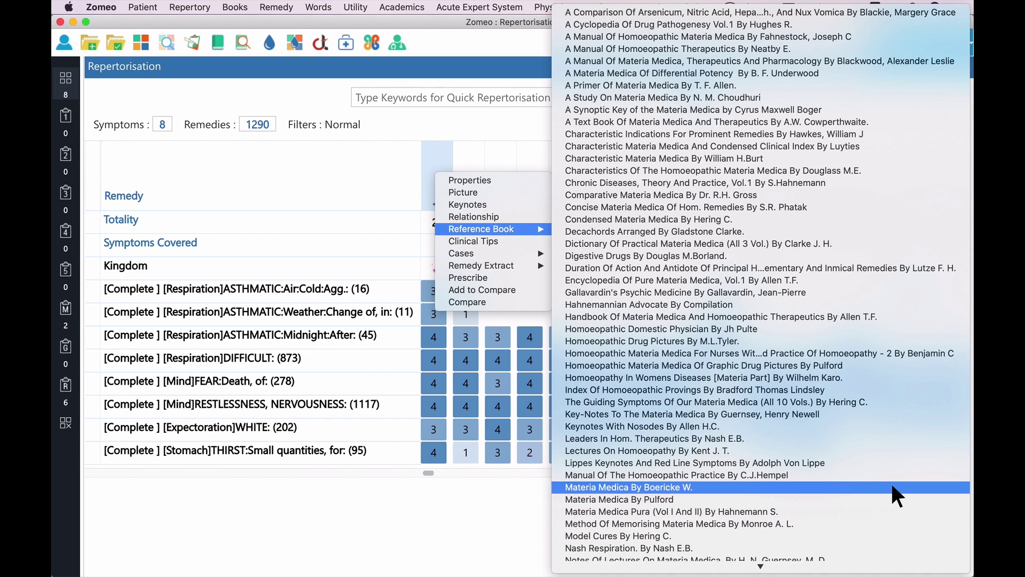
click(891, 487)
scroll(790, 417, down, 3)
scroll(787, 416, down, 5)
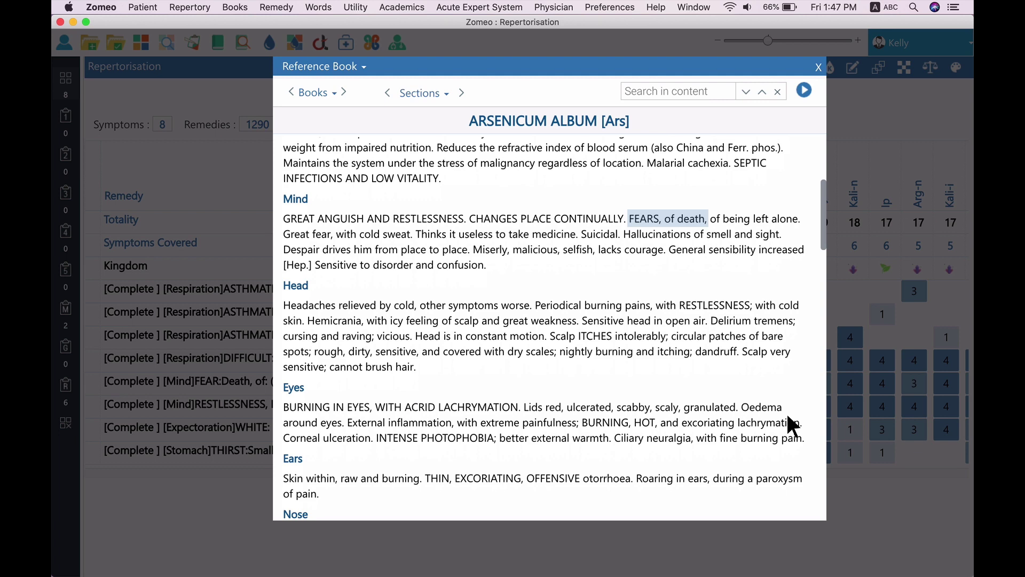
scroll(787, 415, down, 5)
scroll(788, 417, down, 5)
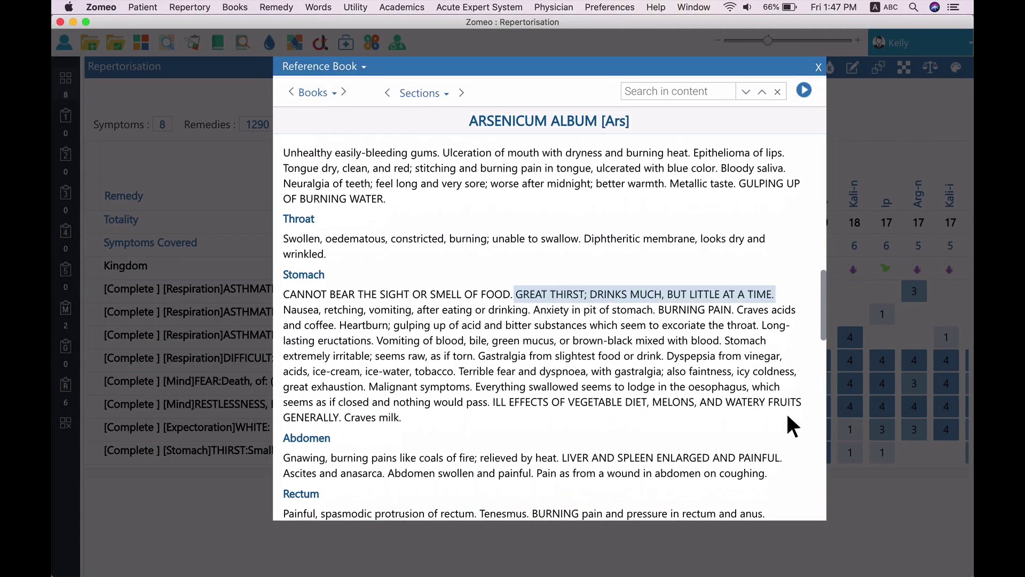
click(818, 66)
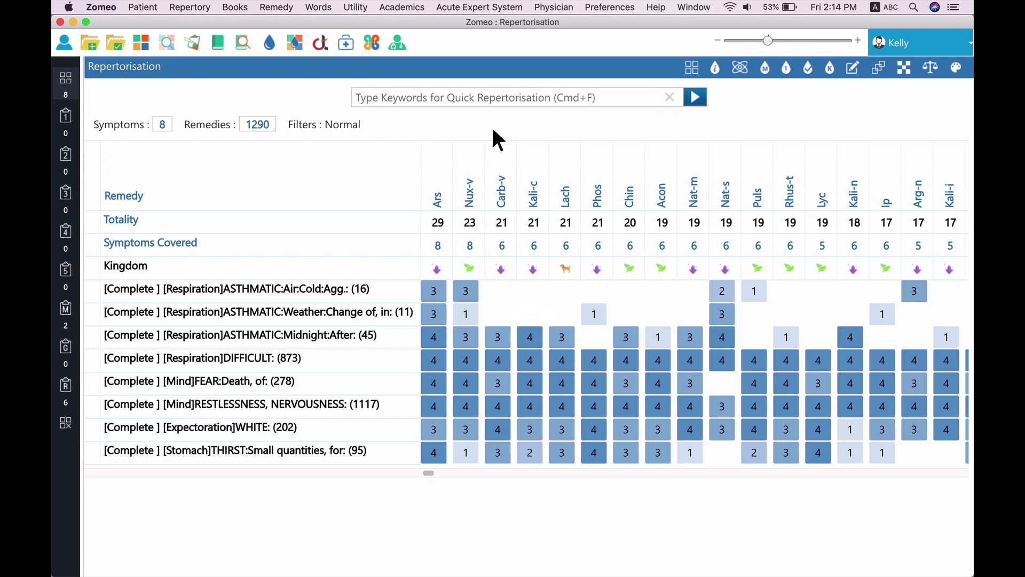
- Open the Ars case 'Asthma Versus Arsenic' from the remedy's Cases submenu
right_click(443, 152)
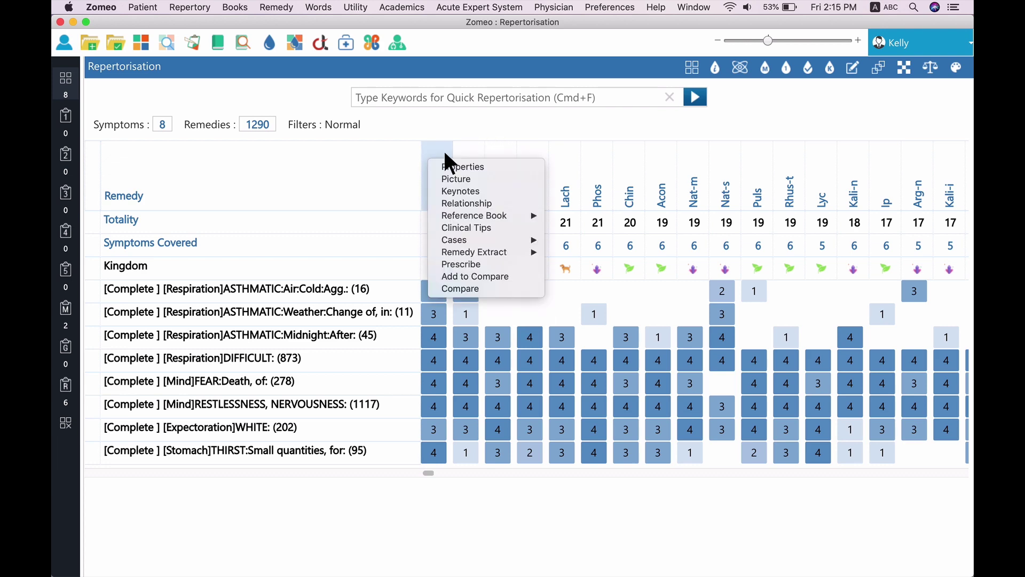
mouse_move(519, 241)
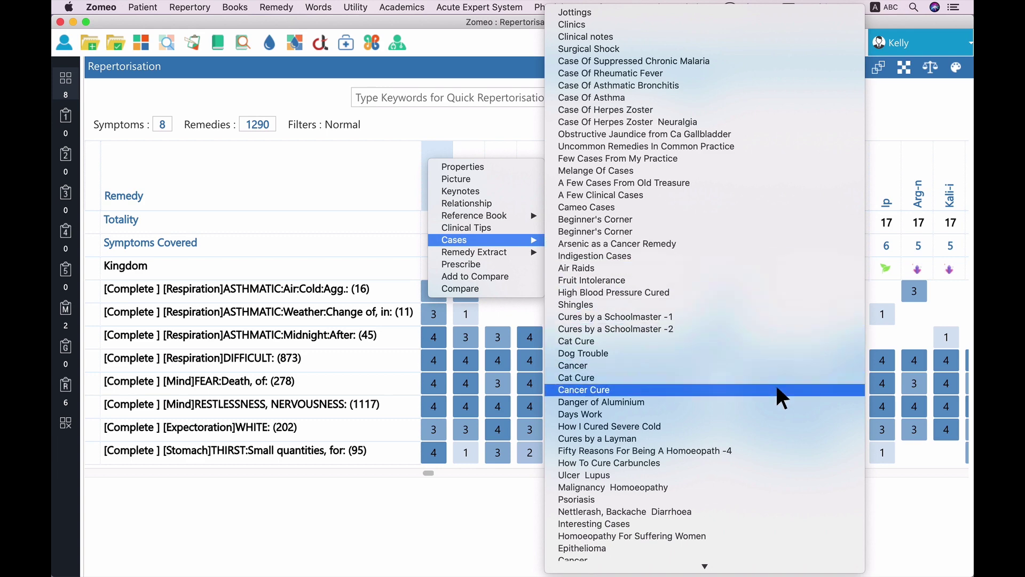
scroll(777, 388, down, 2)
scroll(779, 398, down, 9)
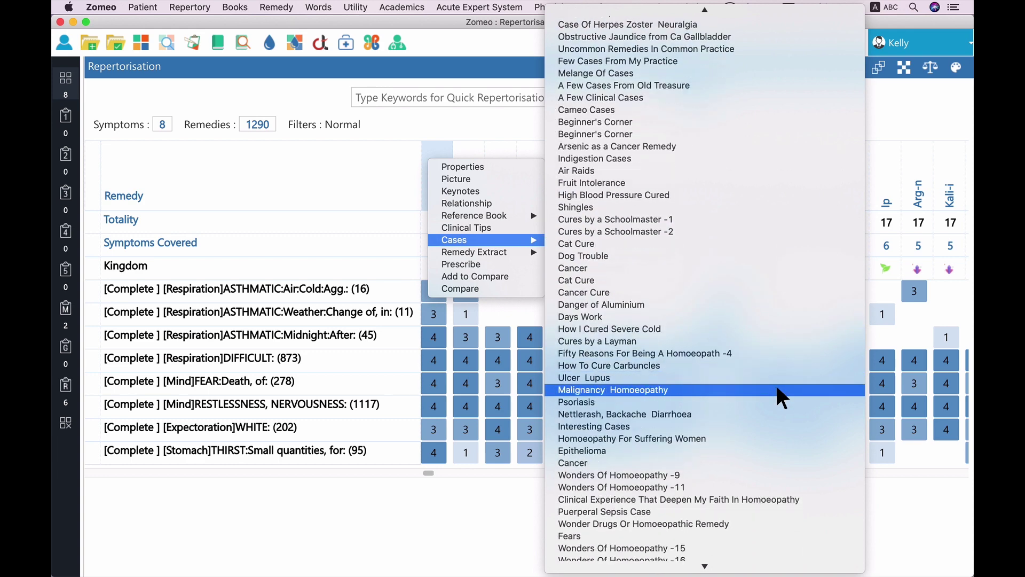
scroll(777, 388, down, 6)
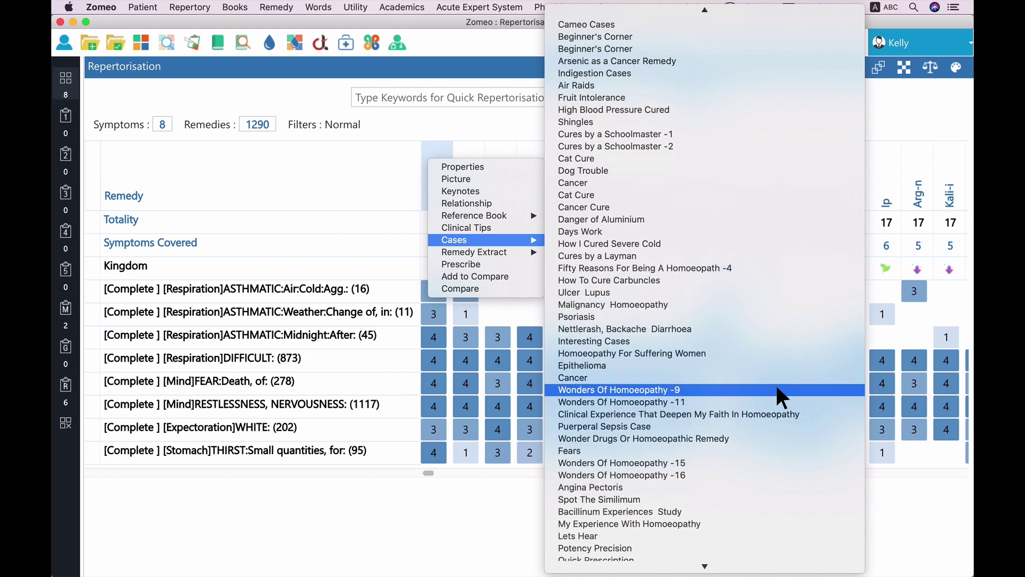
scroll(779, 391, down, 4)
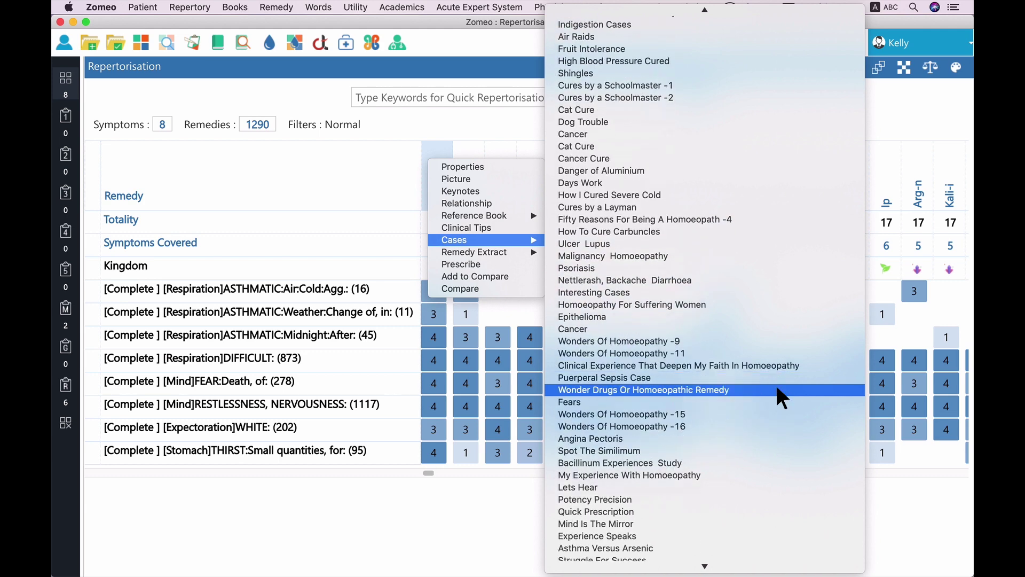
scroll(778, 390, down, 6)
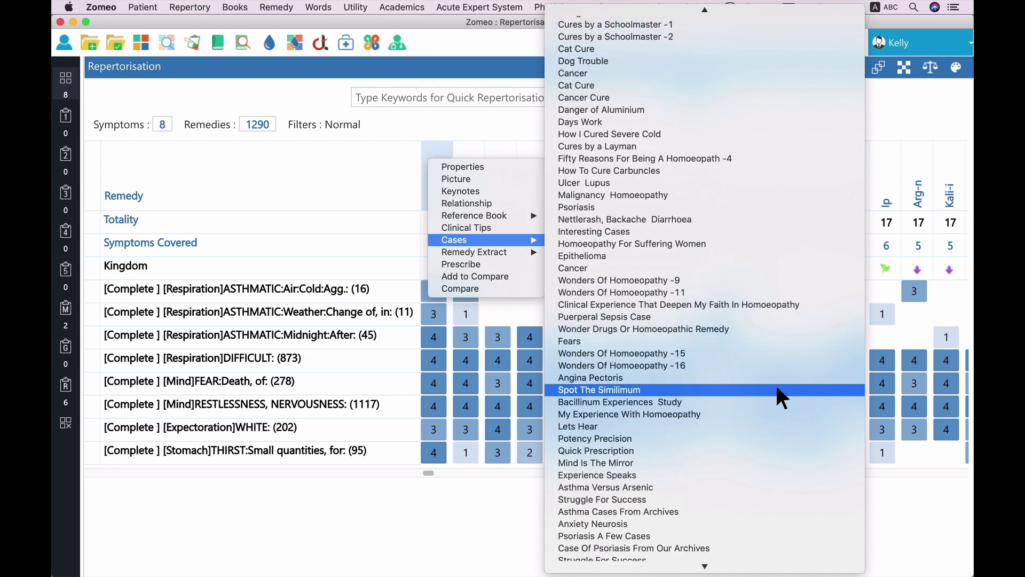
scroll(777, 389, down, 6)
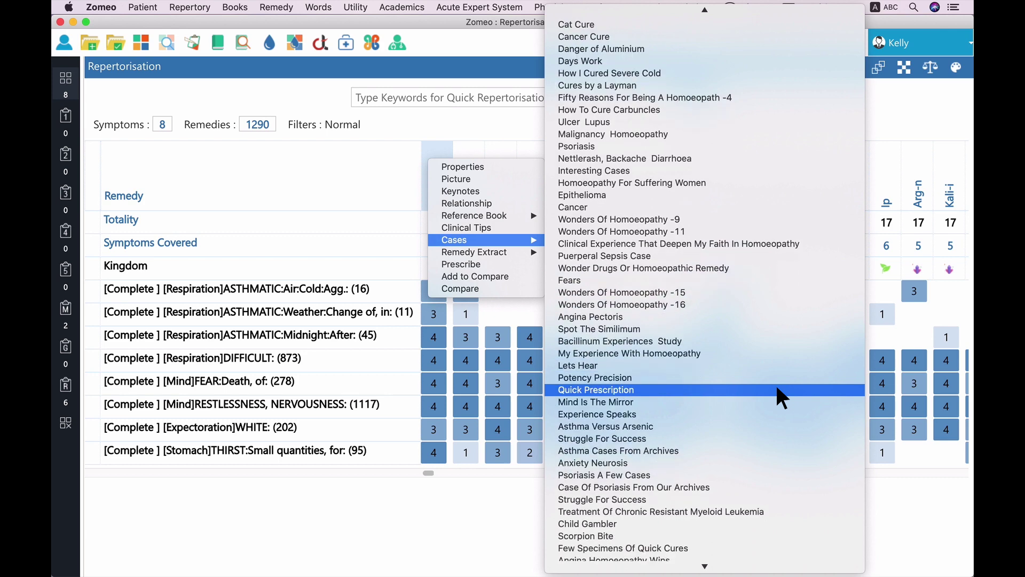
click(777, 378)
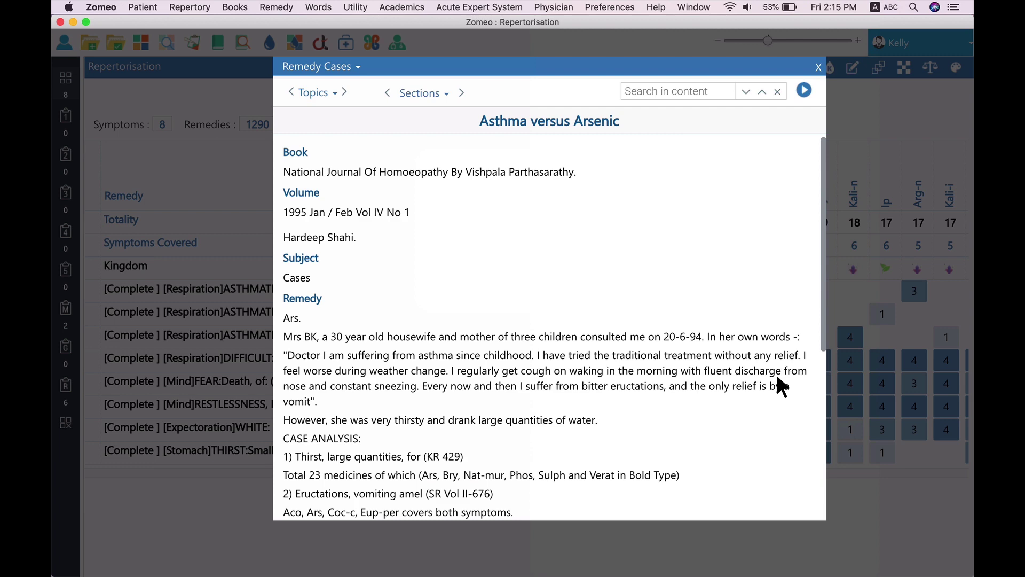
- Scroll the Asthma versus Arsenic case down to its treatment, then close Remedy Cases
scroll(778, 379, down, 5)
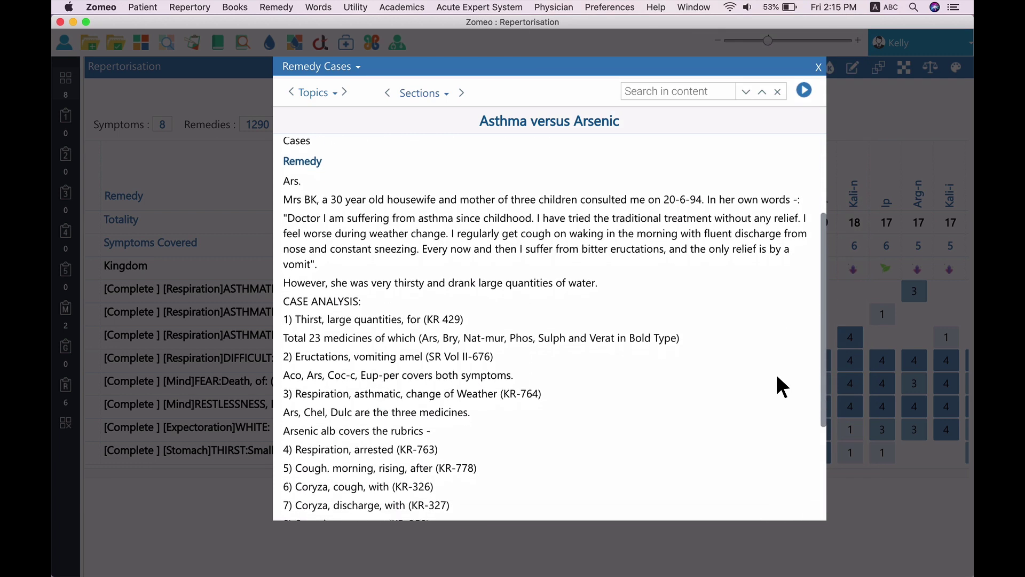
scroll(778, 376, down, 6)
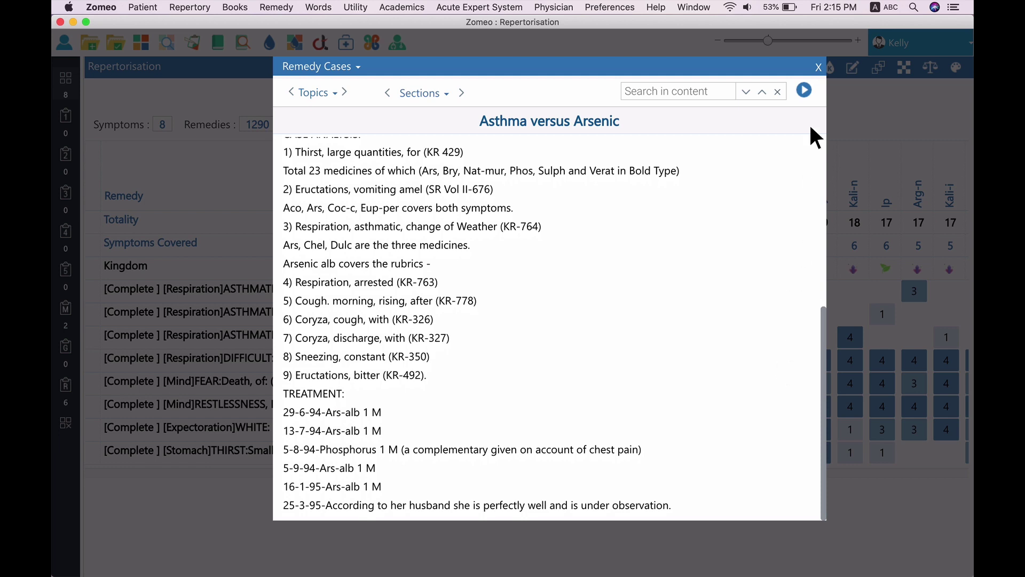
click(818, 66)
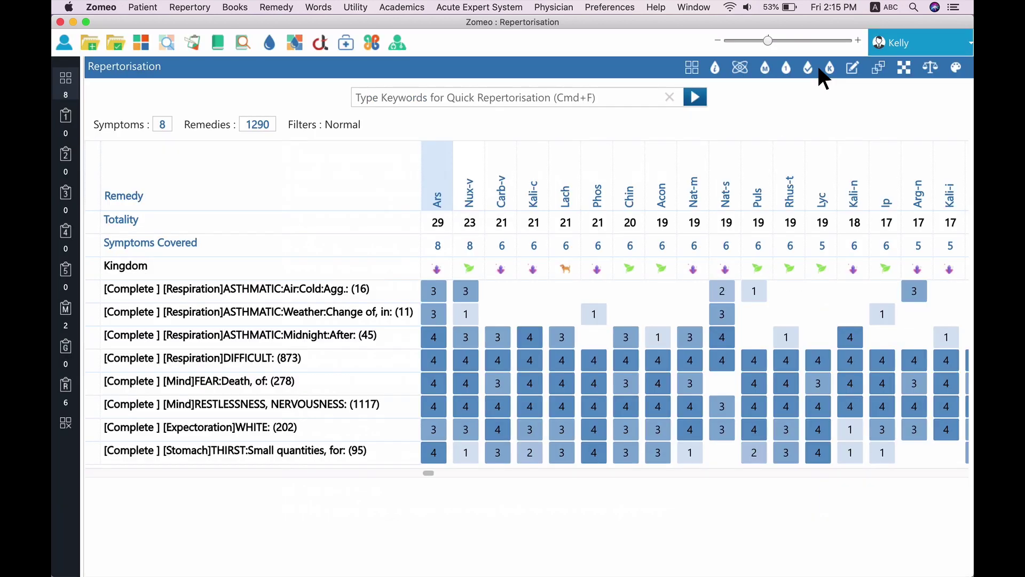
- Open the Ars case 'Asthma and homoeopathy' (1912 Vol 2) from the Cases submenu
right_click(444, 151)
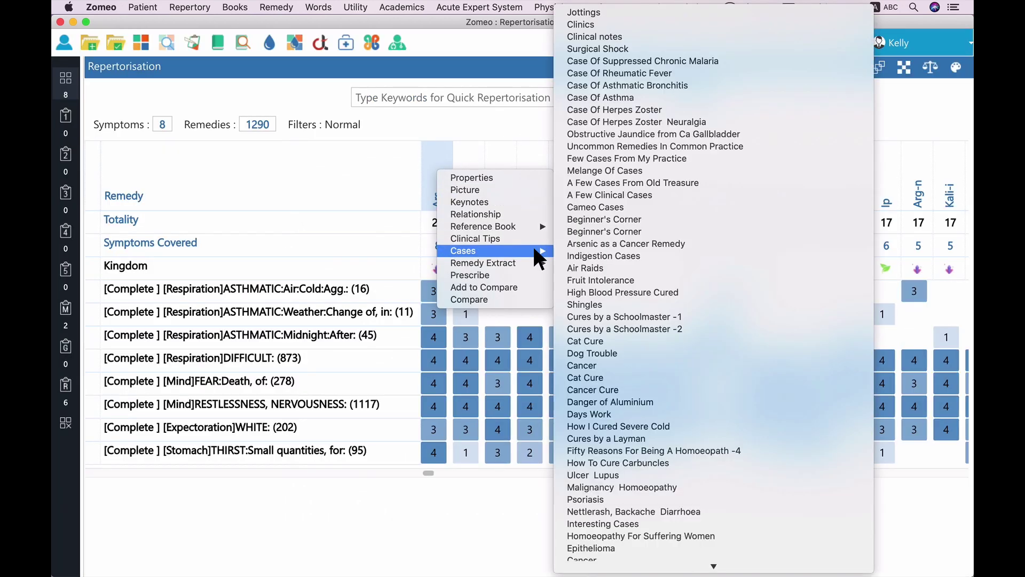
scroll(742, 469, down, 15)
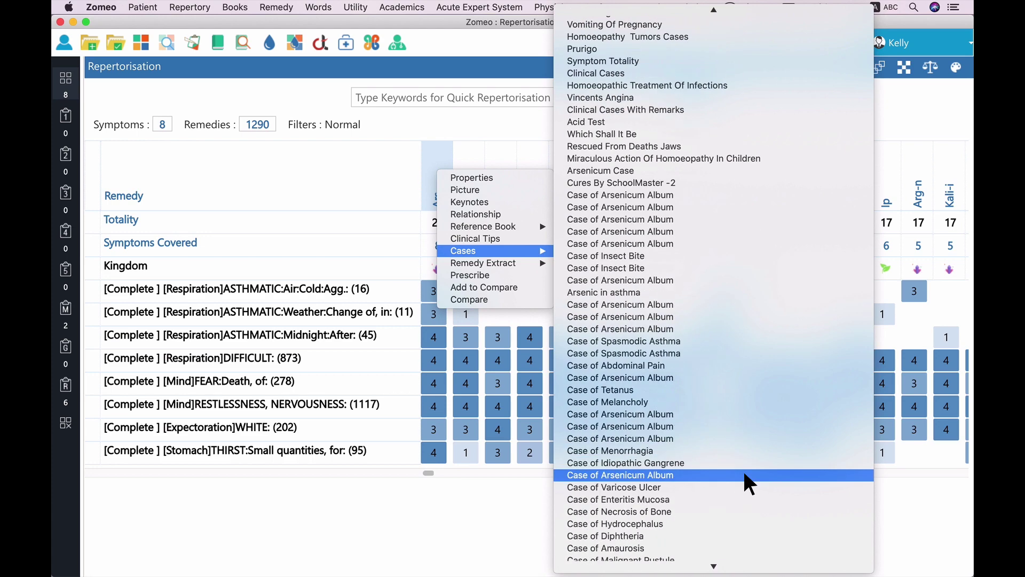
scroll(745, 474, down, 15)
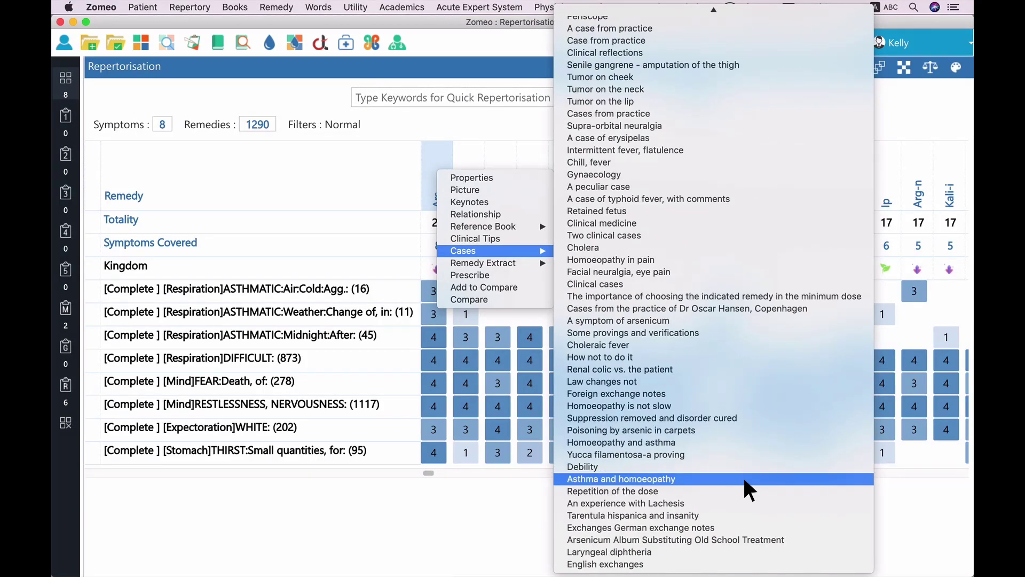
click(744, 480)
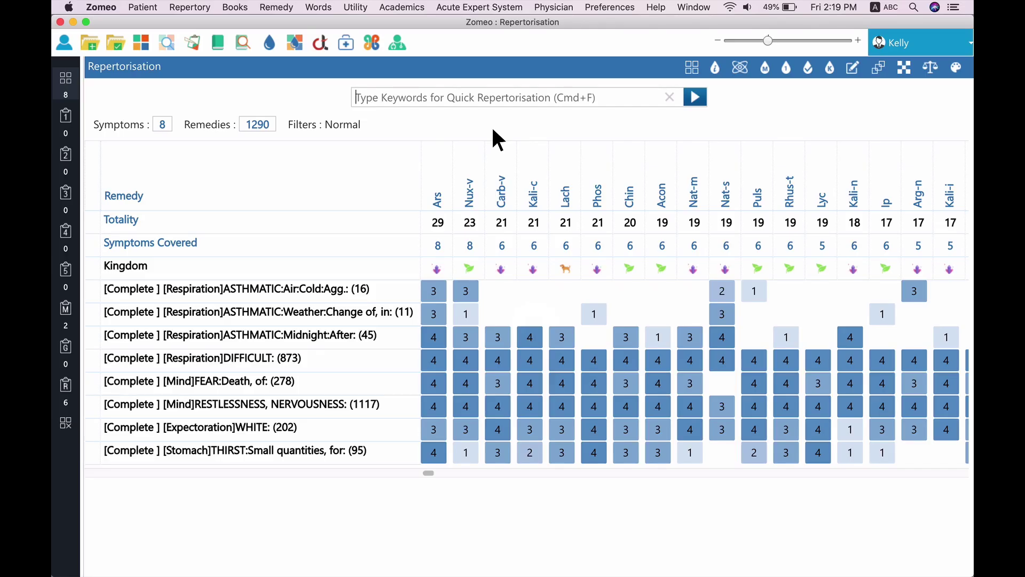
right_click(451, 170)
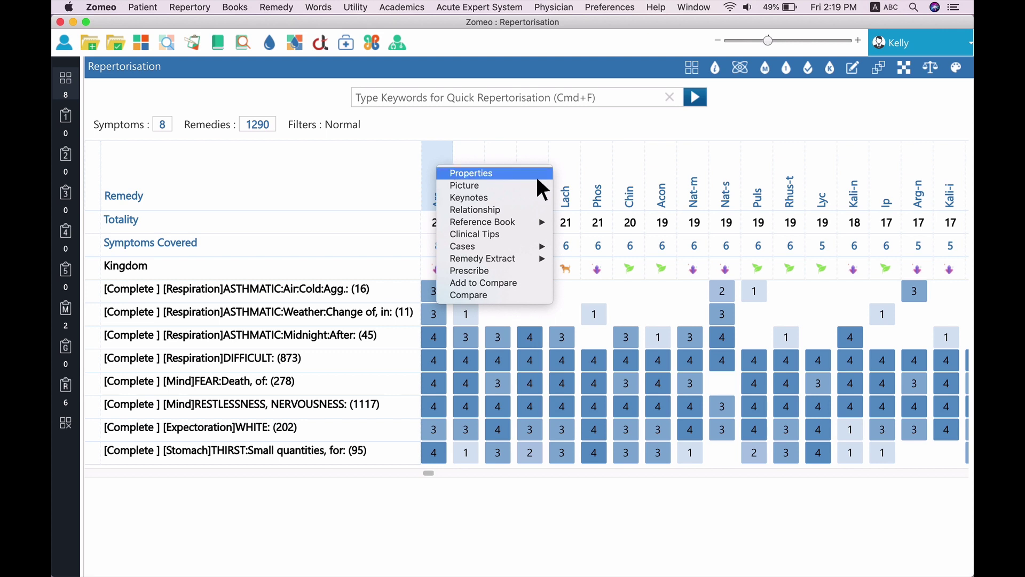
click(540, 243)
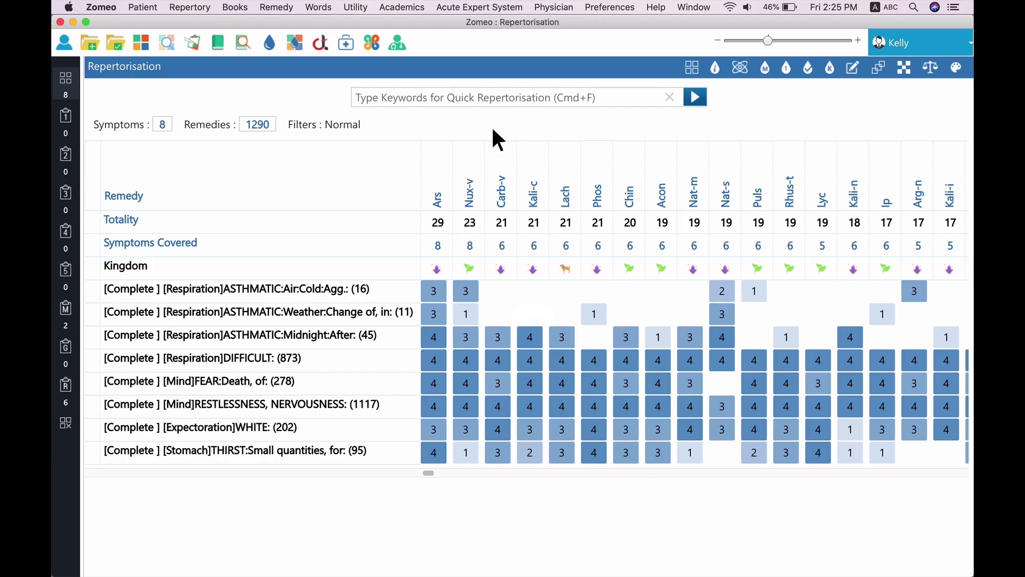
- Use Add to Compare on the Ars header and then the Kali-c header
right_click(441, 149)
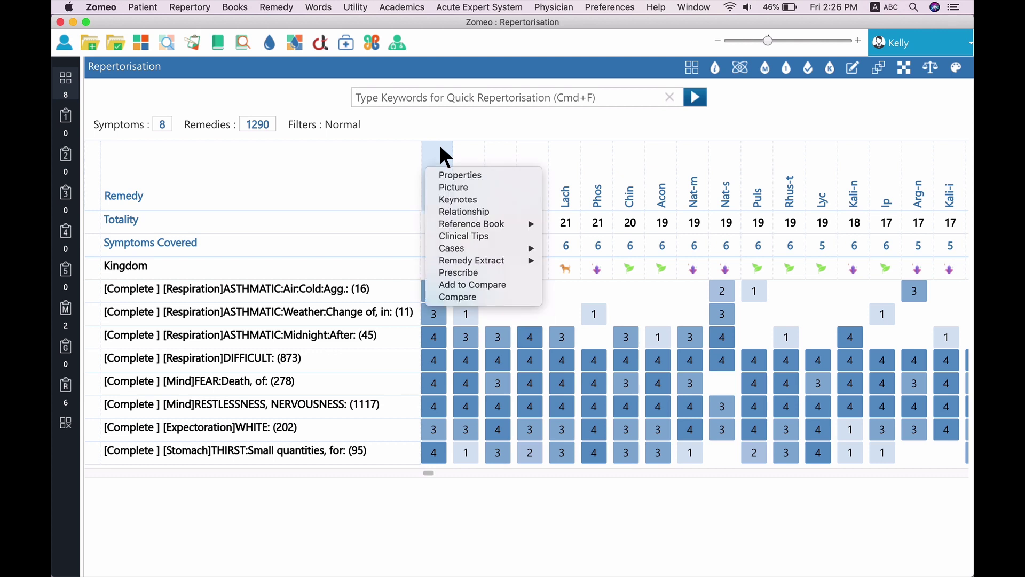
click(522, 285)
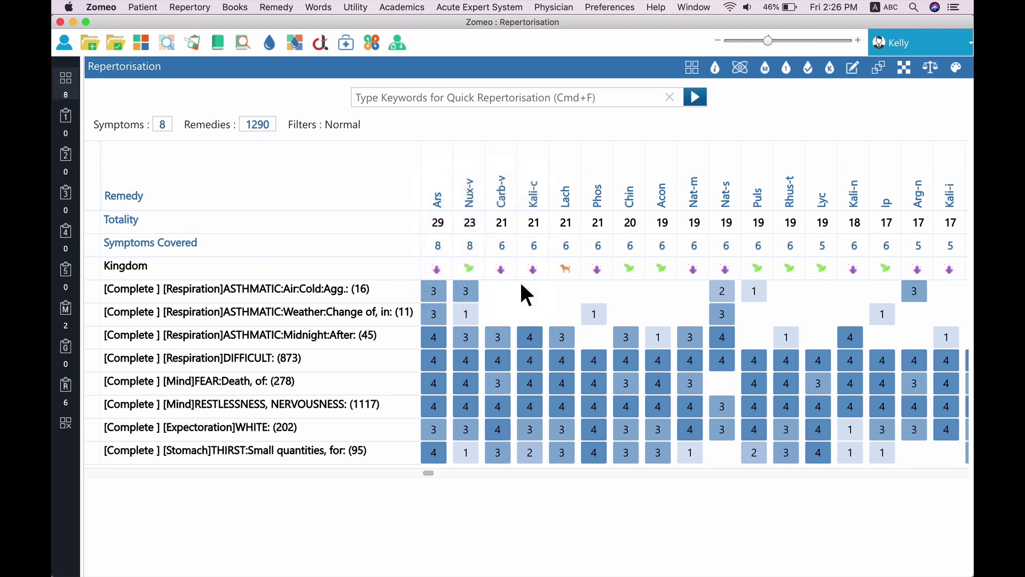
right_click(530, 149)
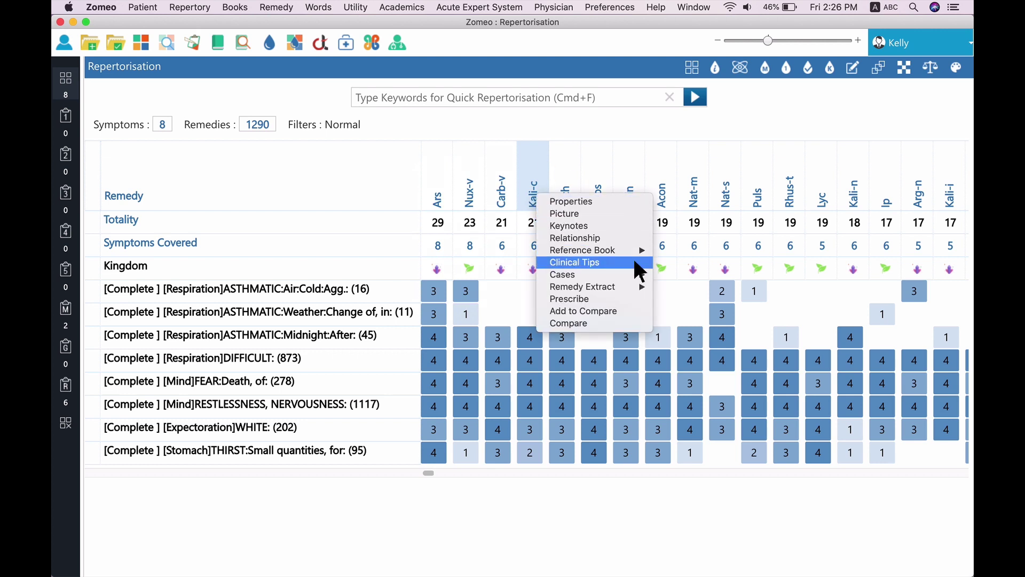
click(637, 319)
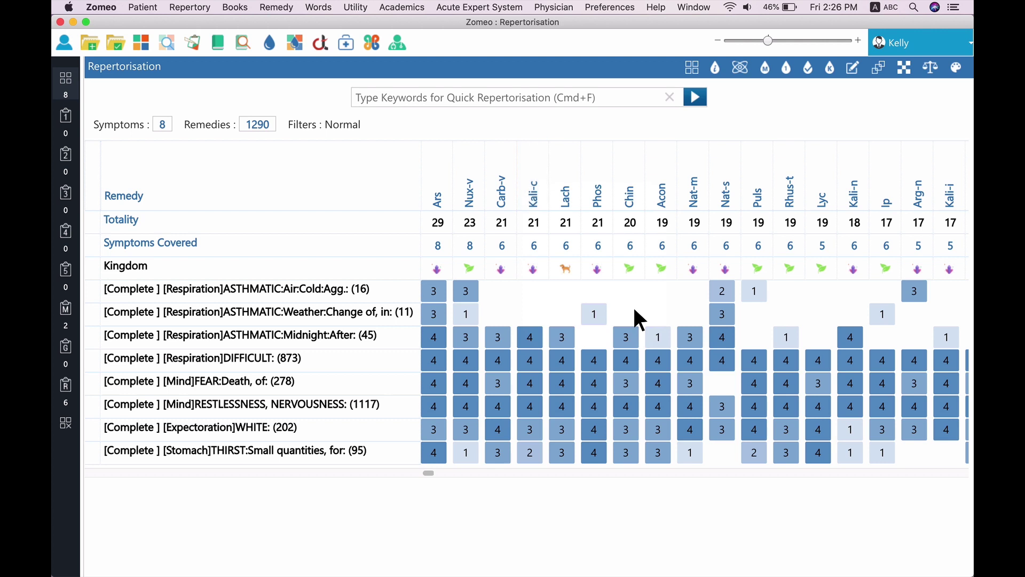
- Open Remedy Compare for Ars and Kali-c, scroll their properties table, and open the Properties dropdown
right_click(438, 153)
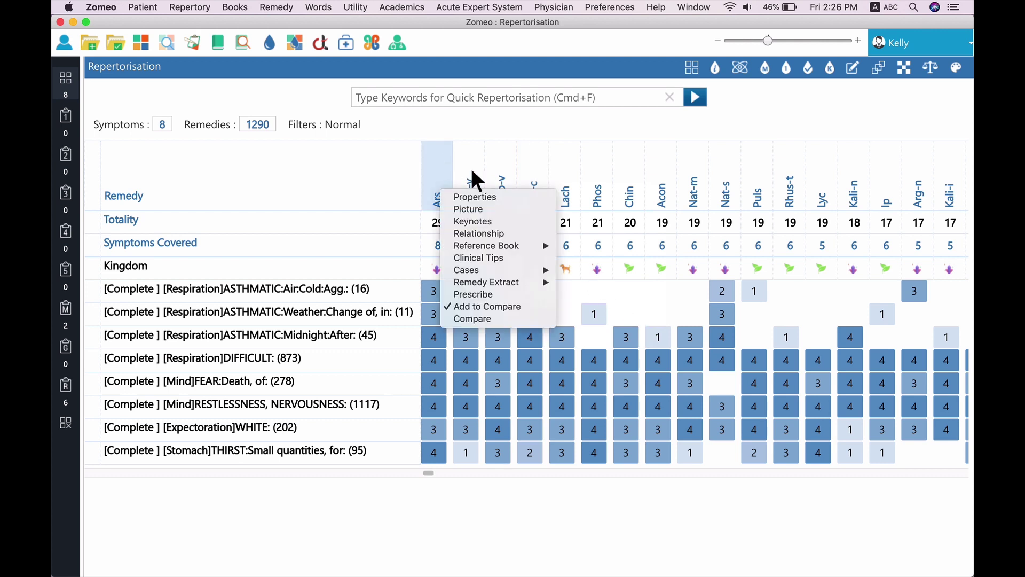
click(534, 319)
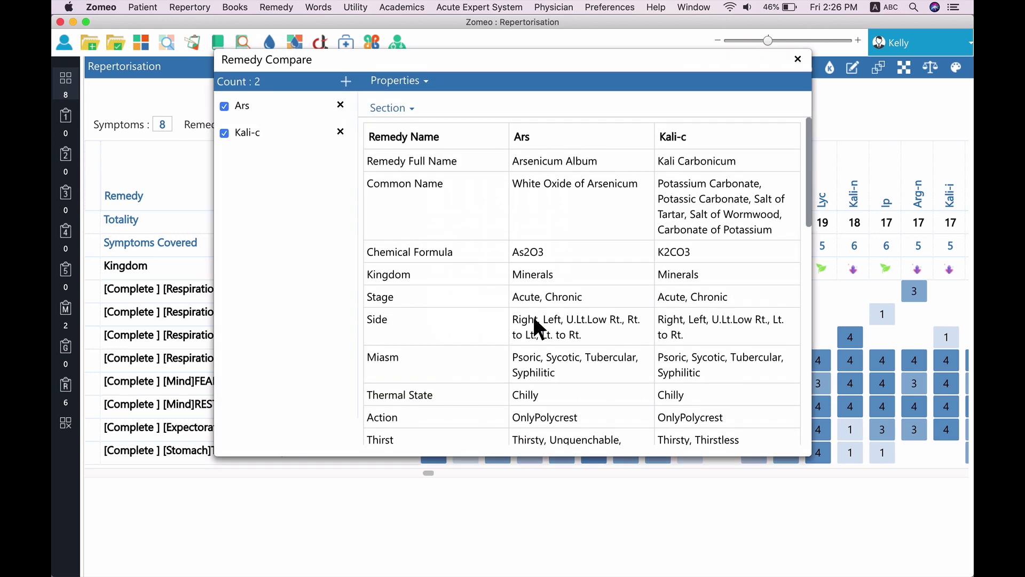
scroll(533, 314, down, 10)
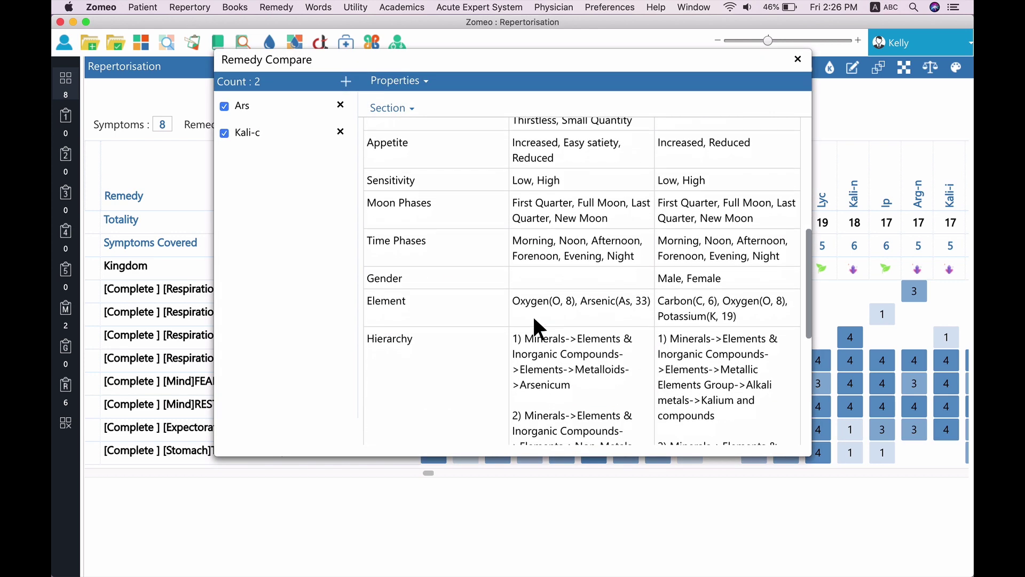
scroll(533, 314, down, 10)
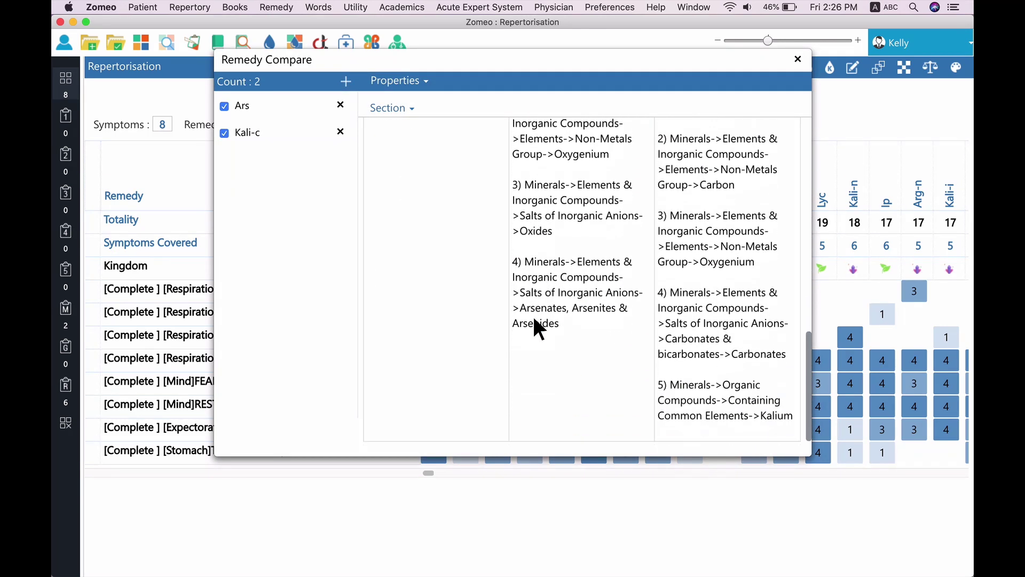
click(426, 81)
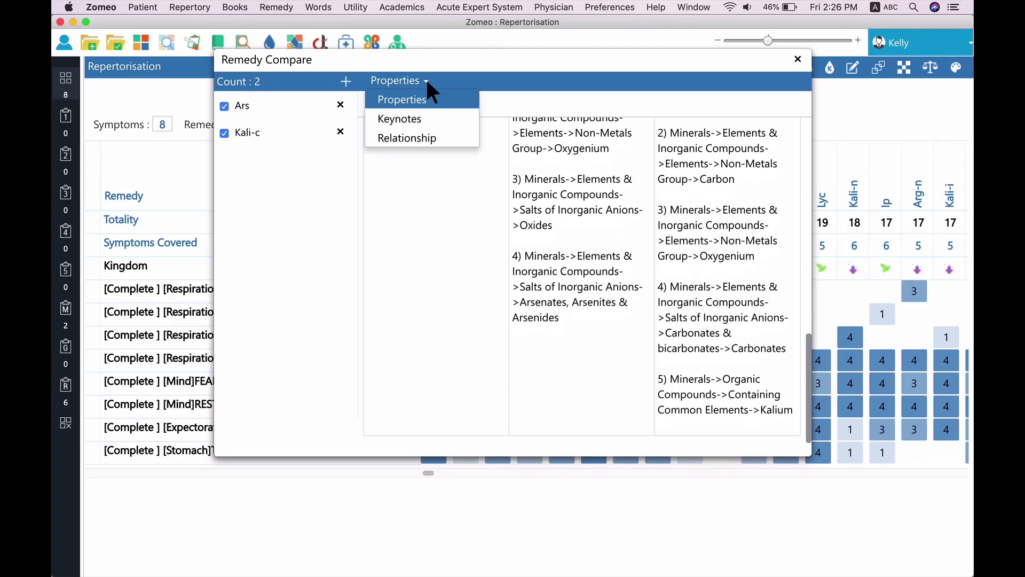
- Switch the Ars versus Kali-c comparison to Keynotes and jump to the MIND section
click(453, 121)
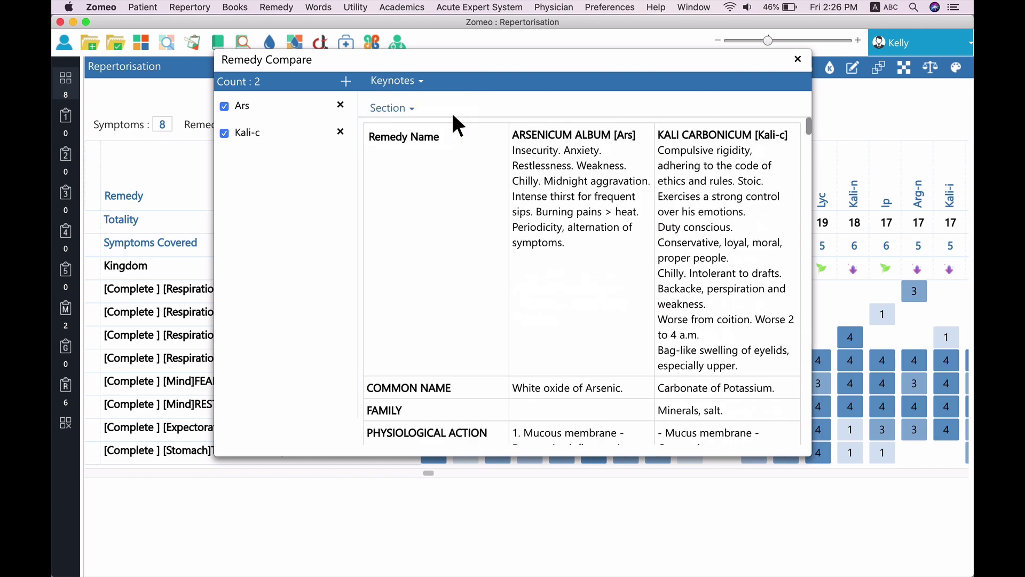
click(412, 108)
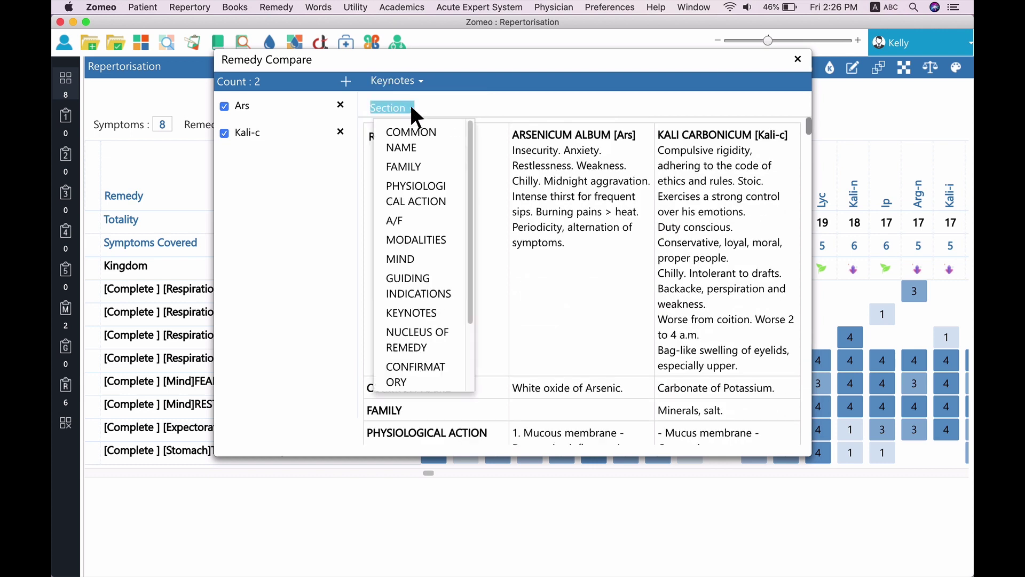
scroll(450, 176, down, 3)
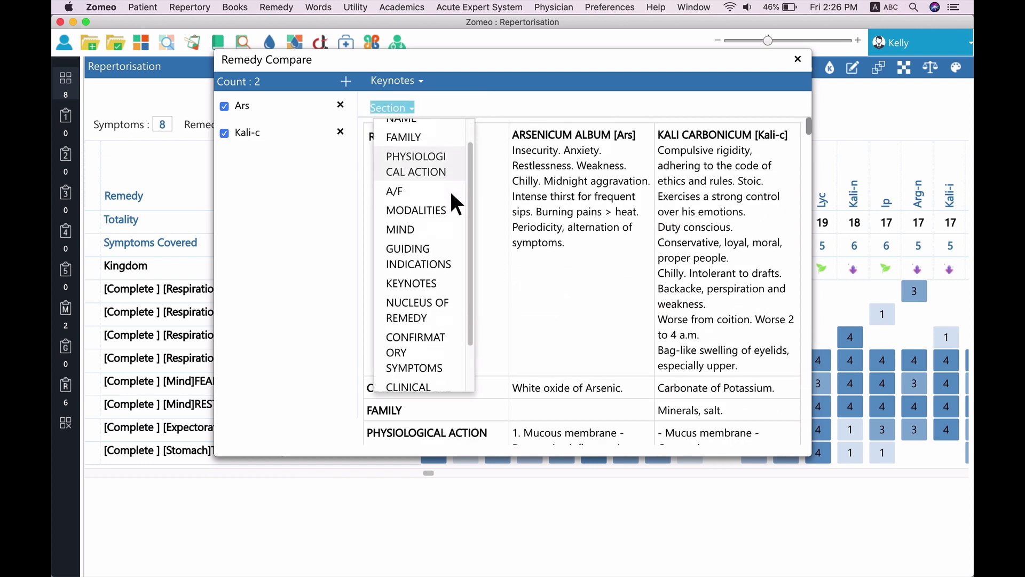
click(451, 165)
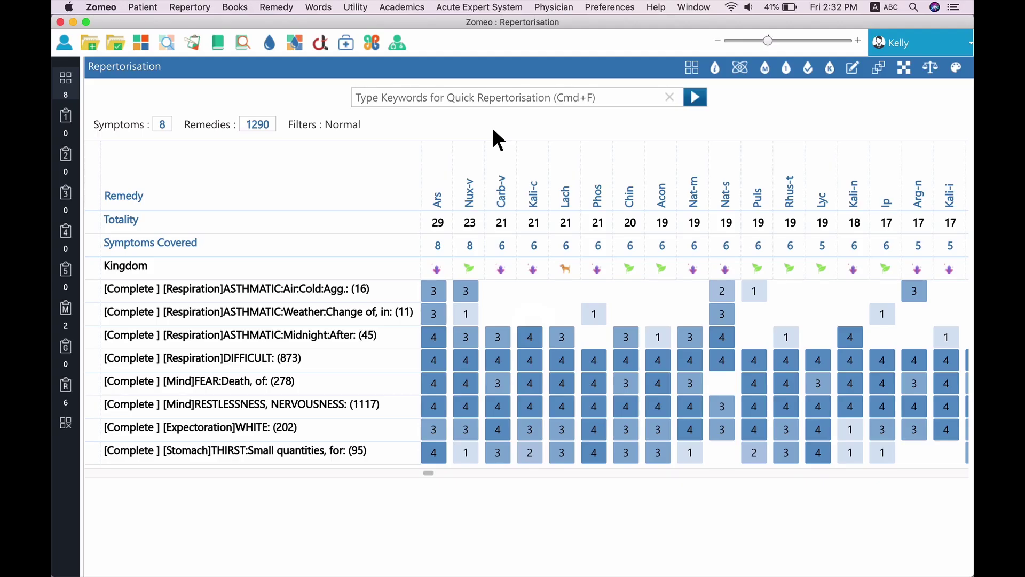
- Prescribe Ars with the chosen dosage at 30C potency, save, and confirm the success message
right_click(438, 149)
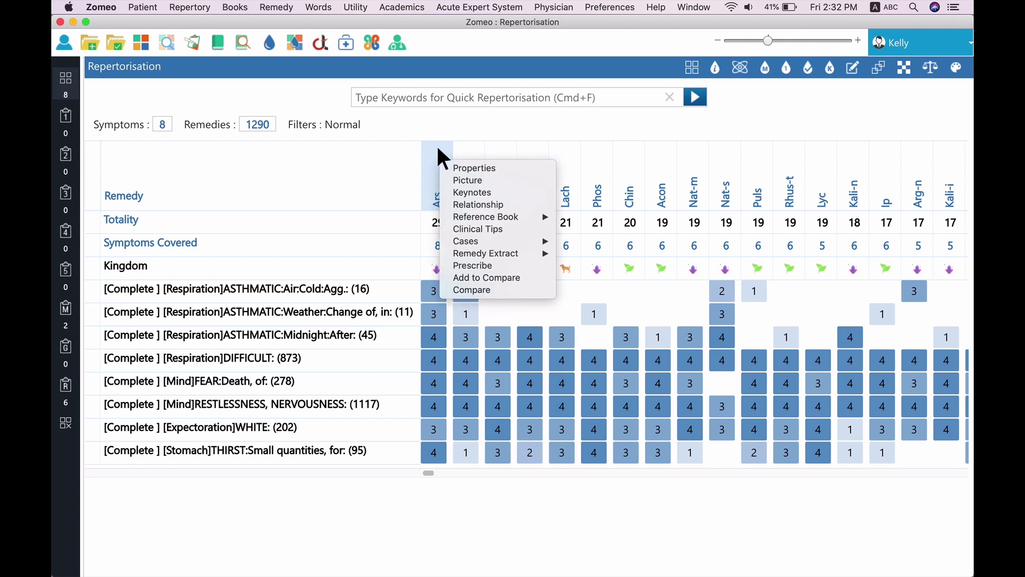
click(527, 266)
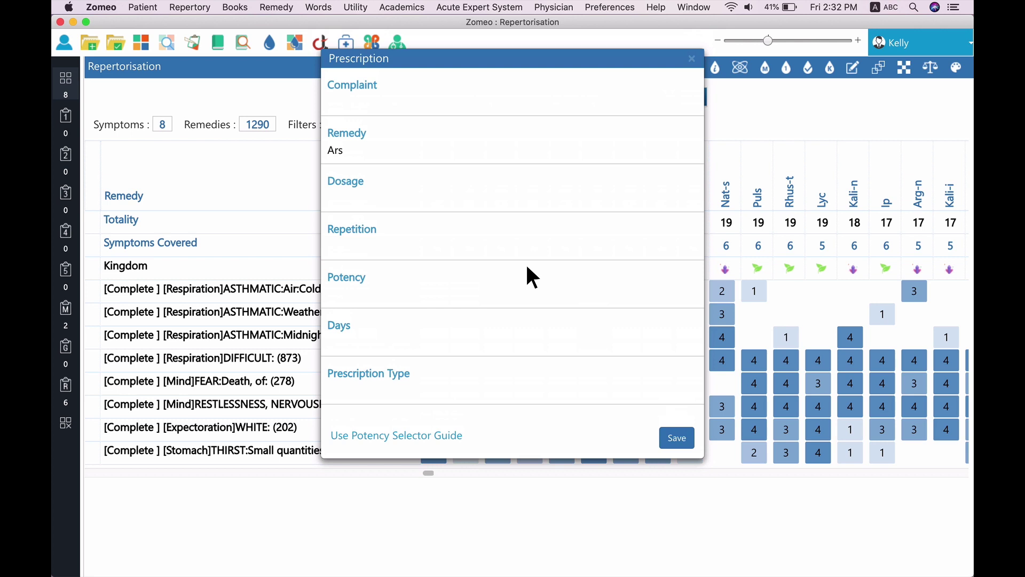
click(527, 198)
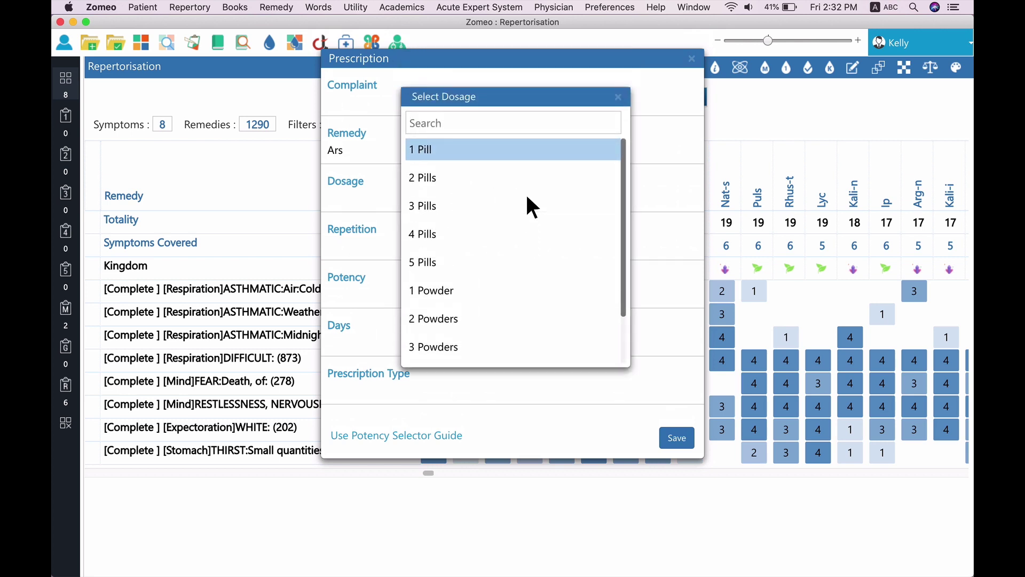
click(527, 150)
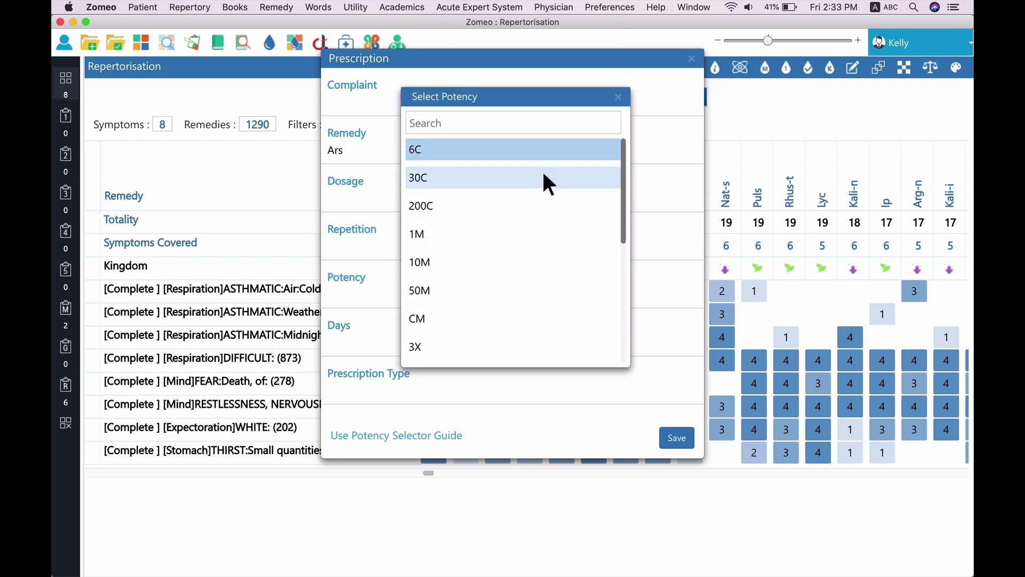
click(549, 178)
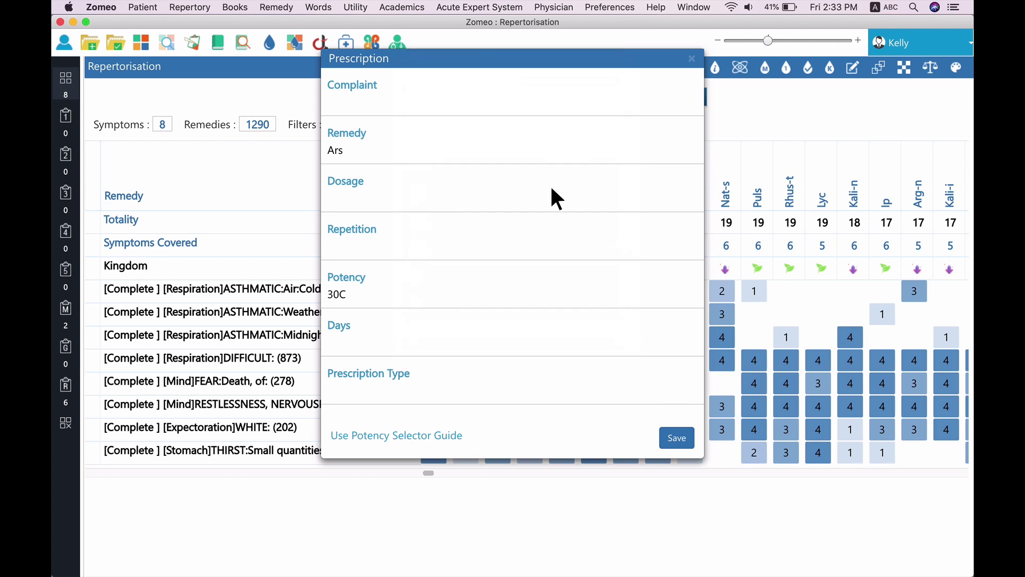
click(688, 437)
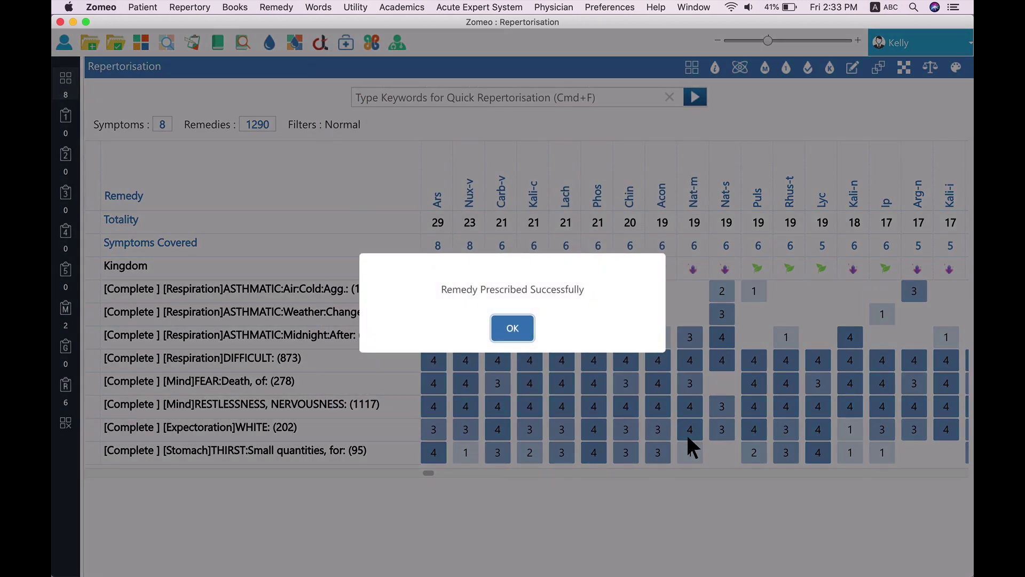
click(523, 327)
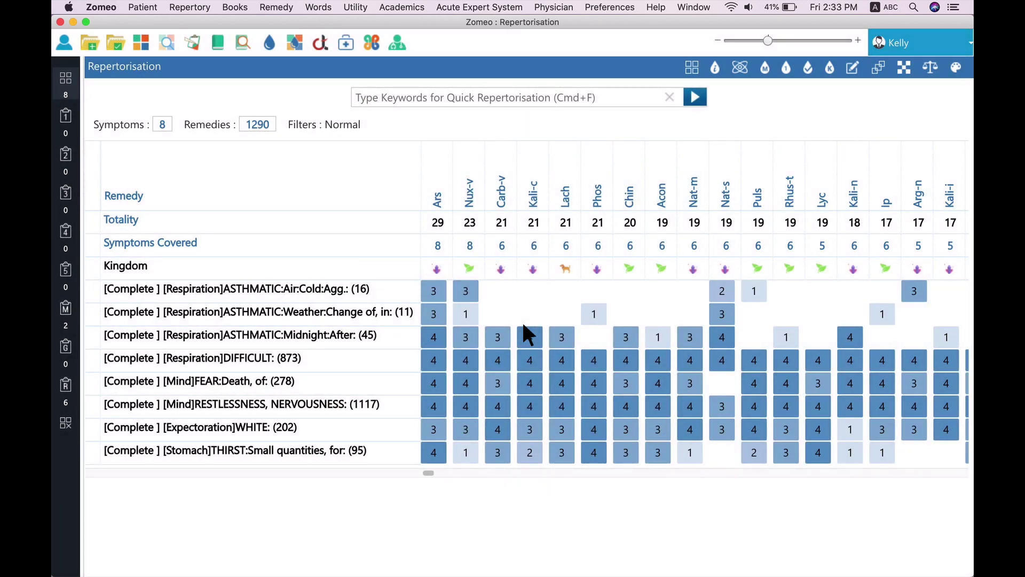
- Choose Follow Up from the patient name menu to view the Ars 30C prescription
click(948, 43)
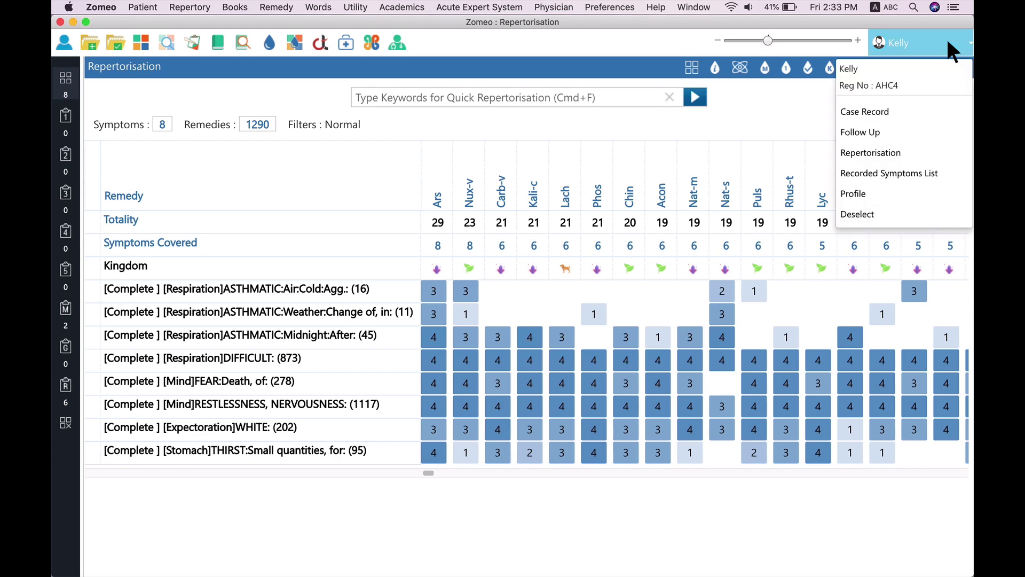
click(949, 136)
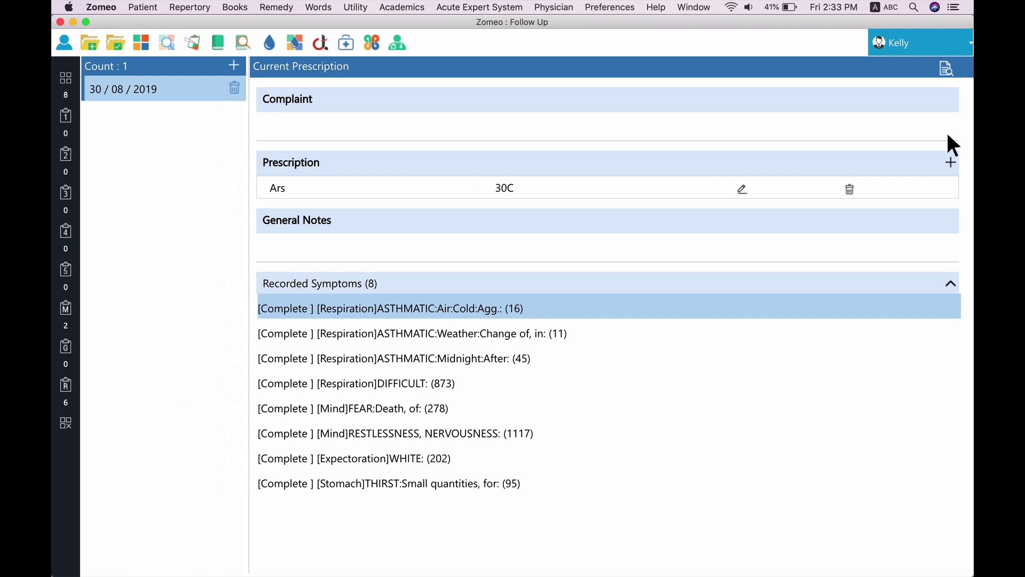